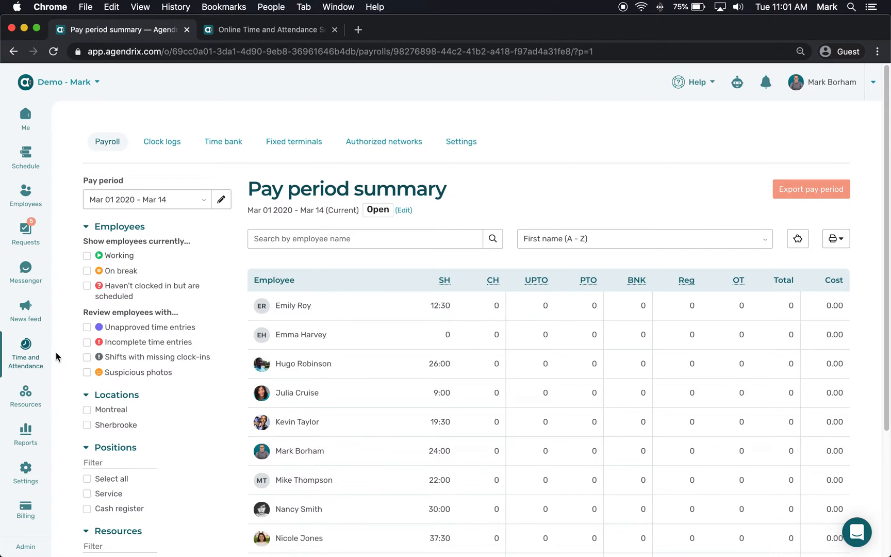
key("super+Tab")
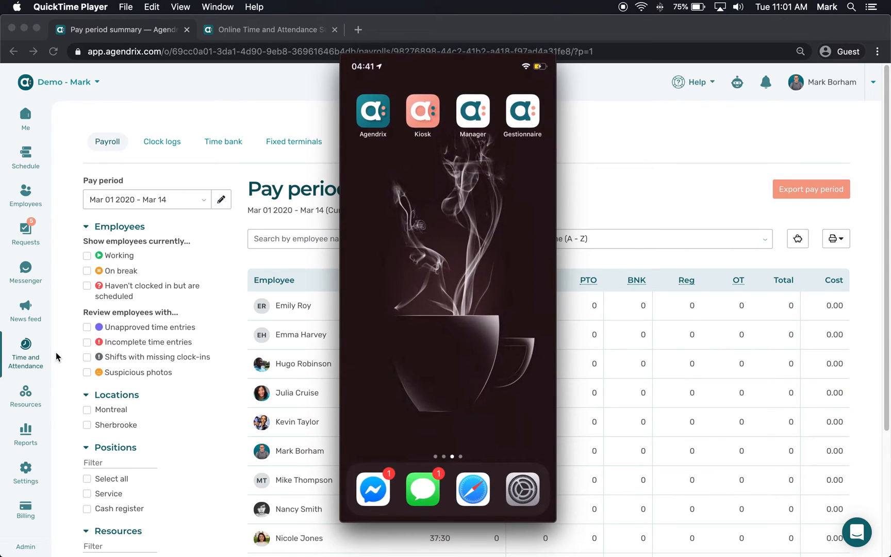
left_click(56, 352)
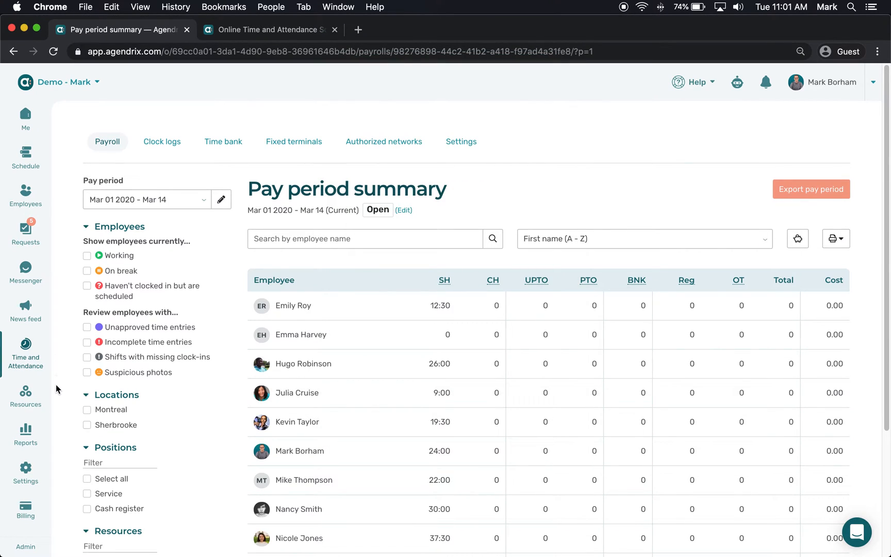
left_click(61, 467)
left_click(868, 534)
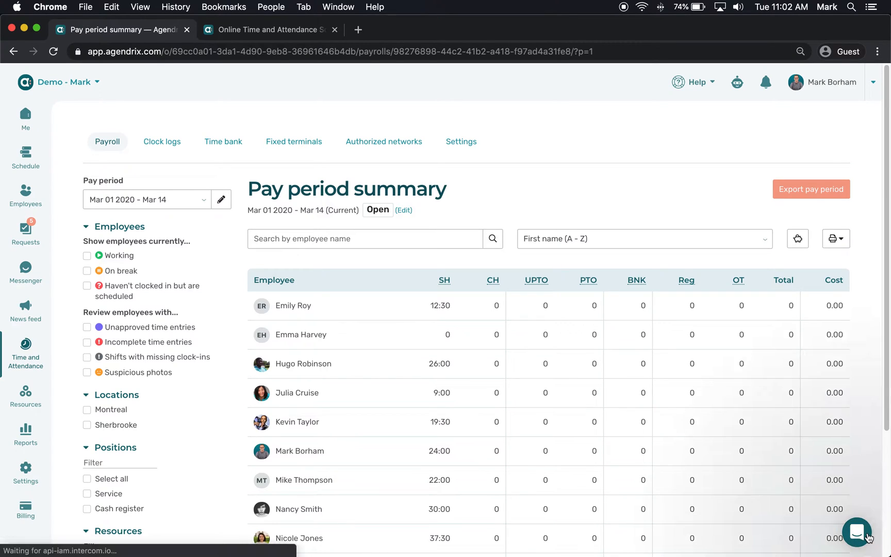
left_click(857, 532)
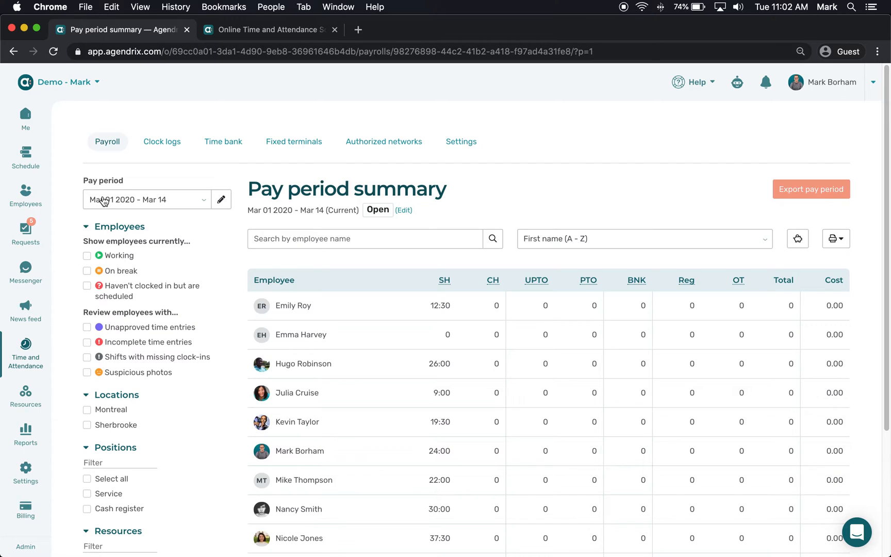
- Switch the pay period summary to the past period Feb 16 2020 - Feb 29 and look over its columns
left_click(165, 201)
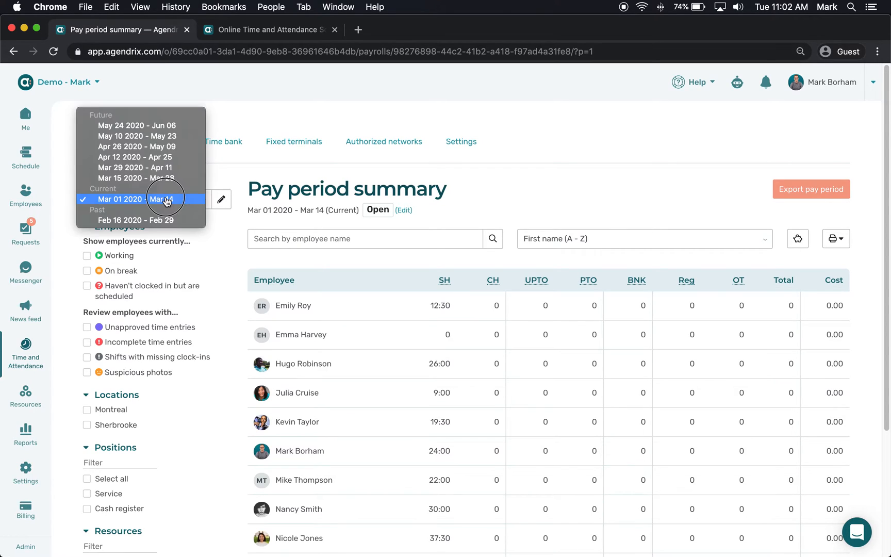
left_click(164, 221)
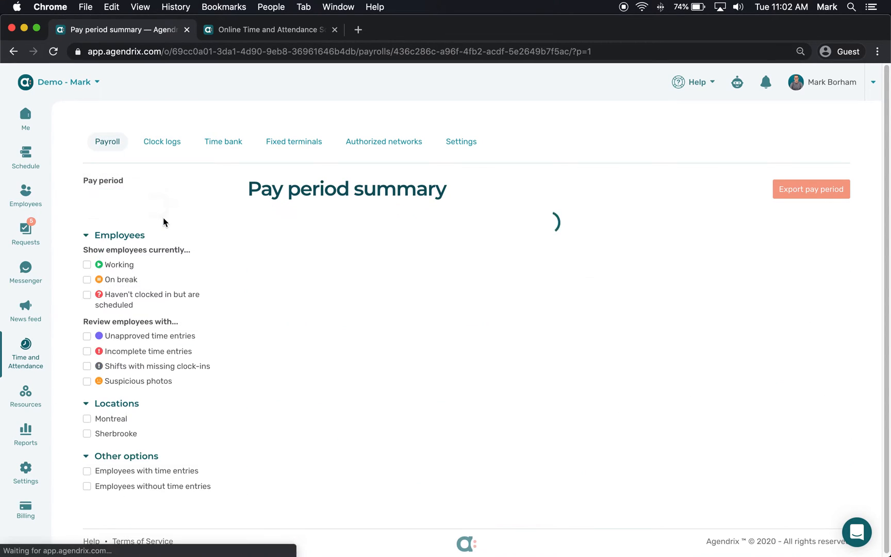
left_click_drag(249, 189, 447, 191)
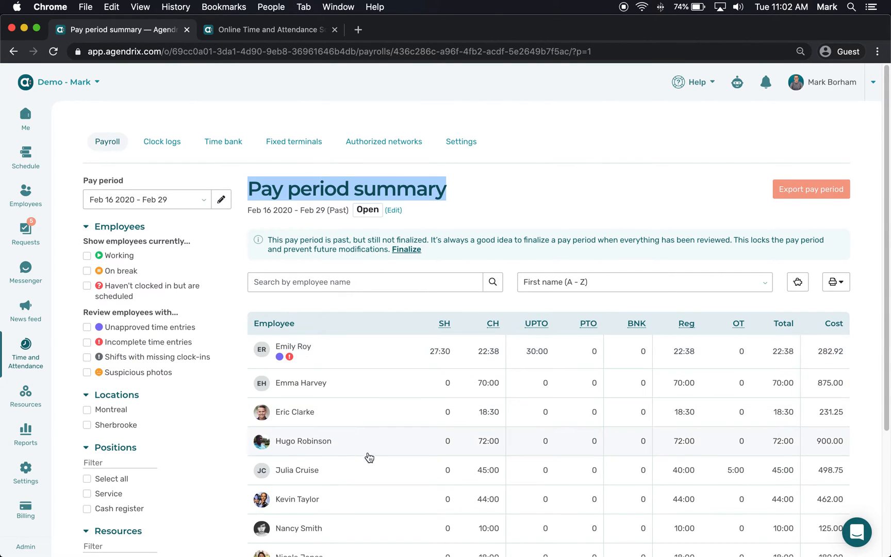
left_click(375, 306)
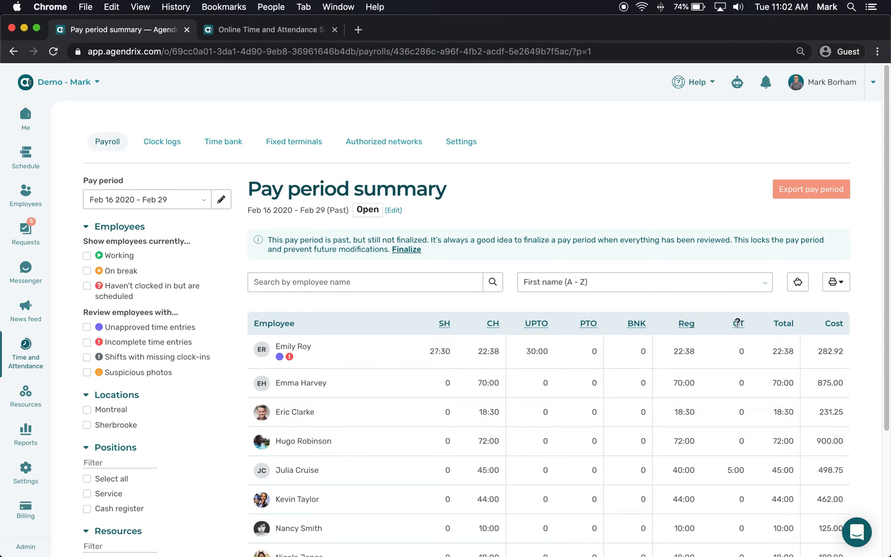
double_click(781, 320)
left_click(781, 321)
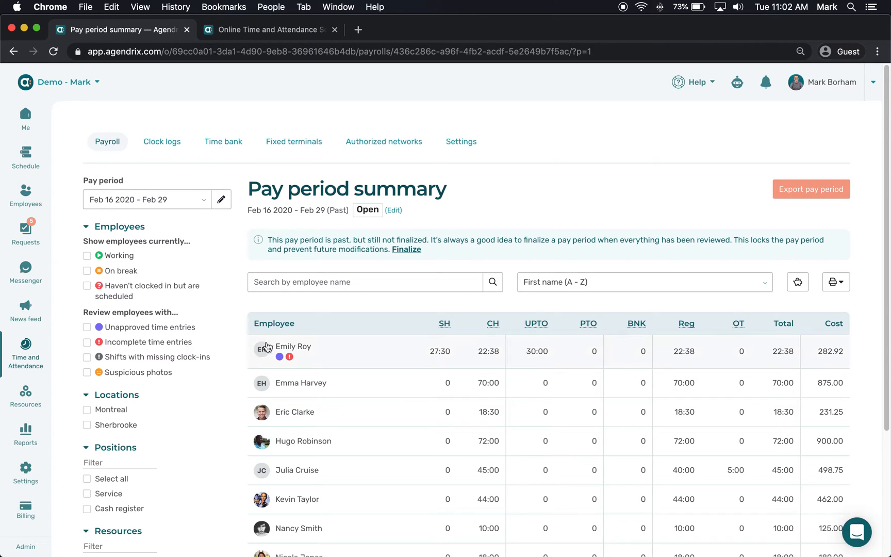
- Open the timesheet of the employee flagged with unapproved and incomplete entries and view the daily clock-in and clock-out times
left_click(329, 356)
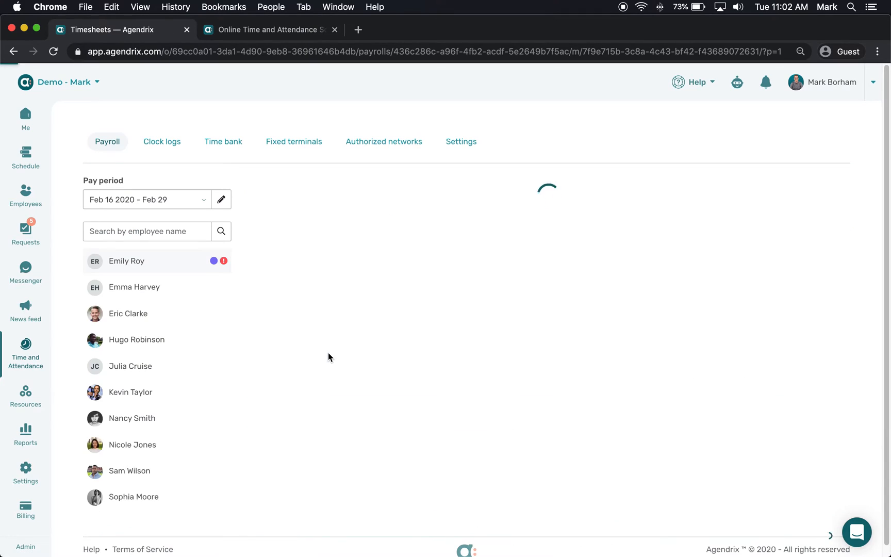
left_click_drag(248, 204, 419, 219)
scroll(419, 219, "down", 5)
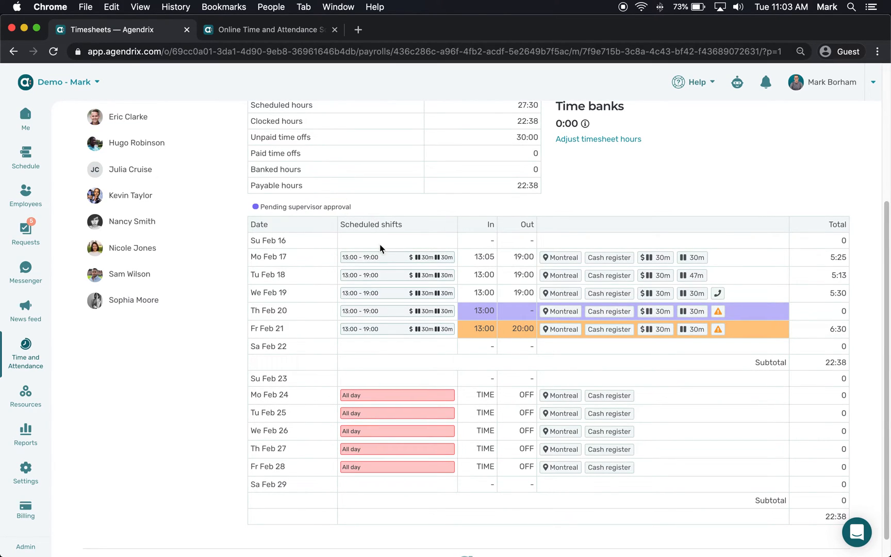
left_click_drag(485, 224, 538, 227)
left_click(538, 227)
- Set the February 20 time entry's In to 1pm and Out to 4pm, and approve it
left_click(520, 319)
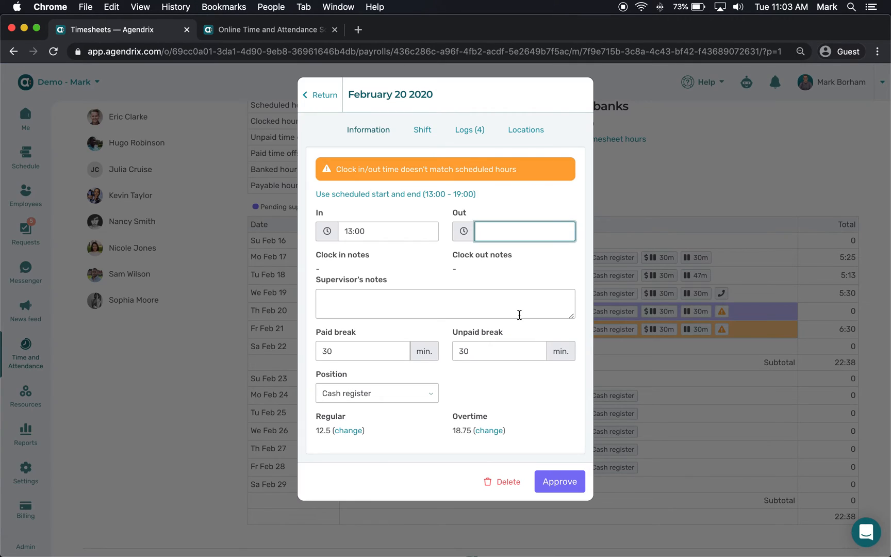
type("1")
type("pm")
left_click(317, 231)
type("1pm")
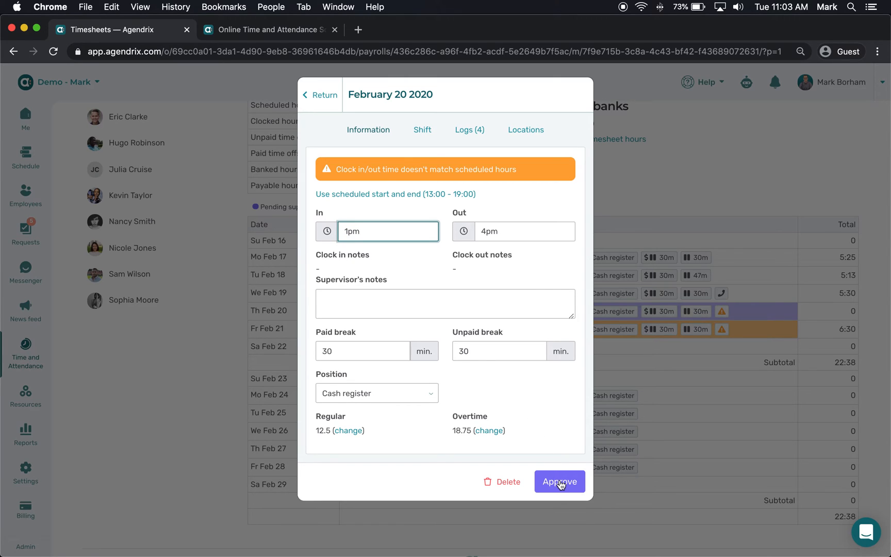
left_click(561, 484)
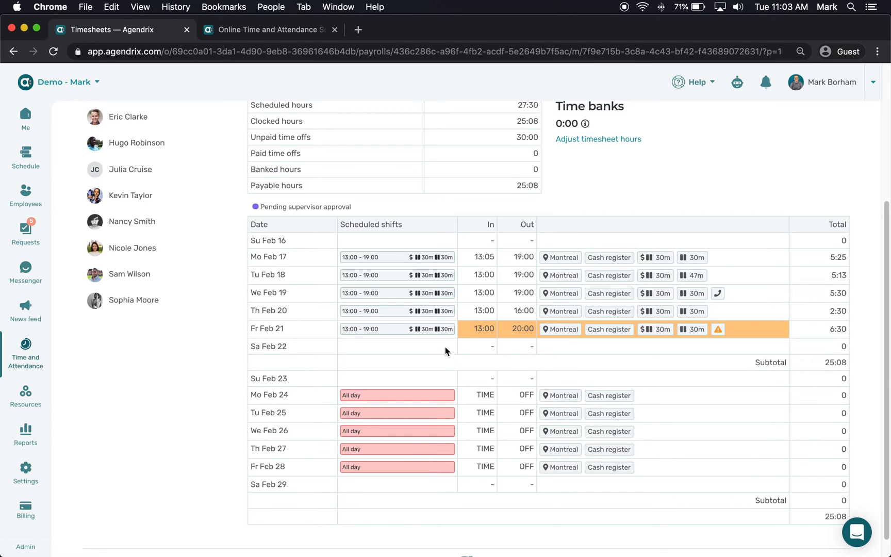
- Review the activity logs of the February 20 time entry and return to the timesheet
left_click(487, 311)
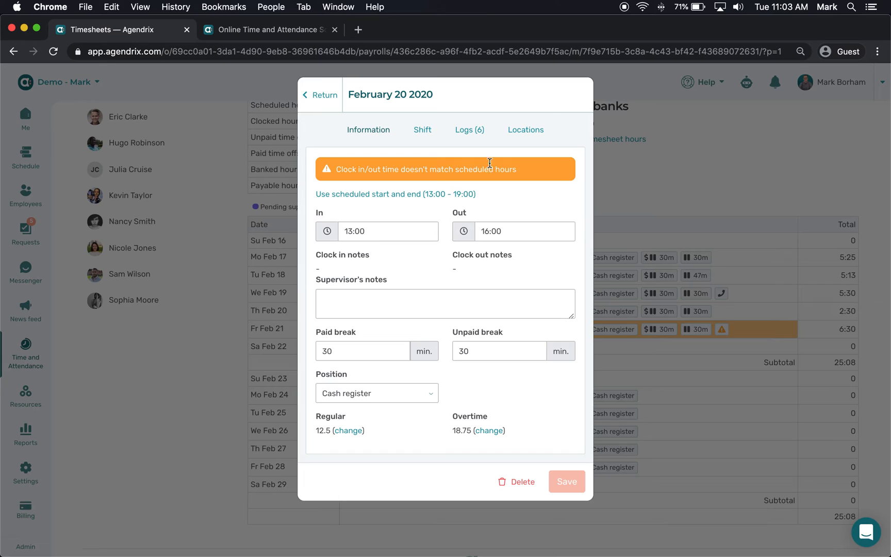
left_click(467, 127)
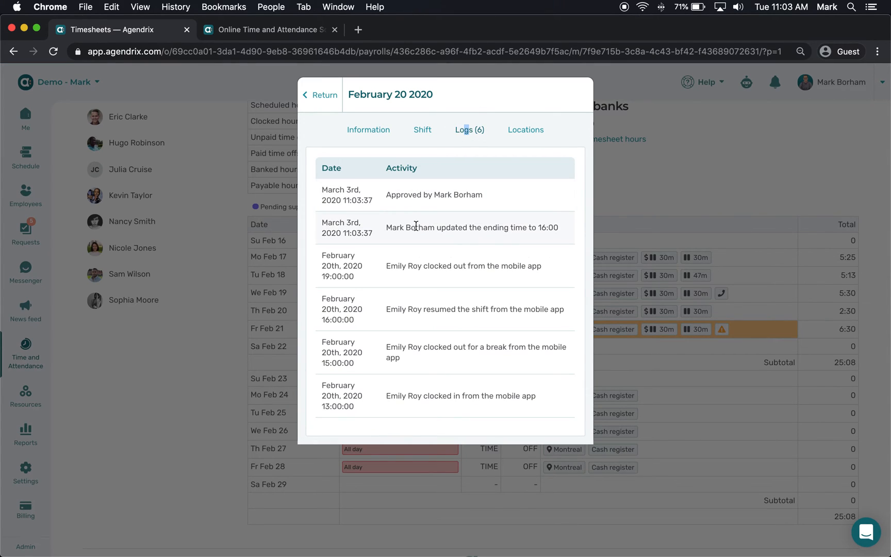
left_click(324, 96)
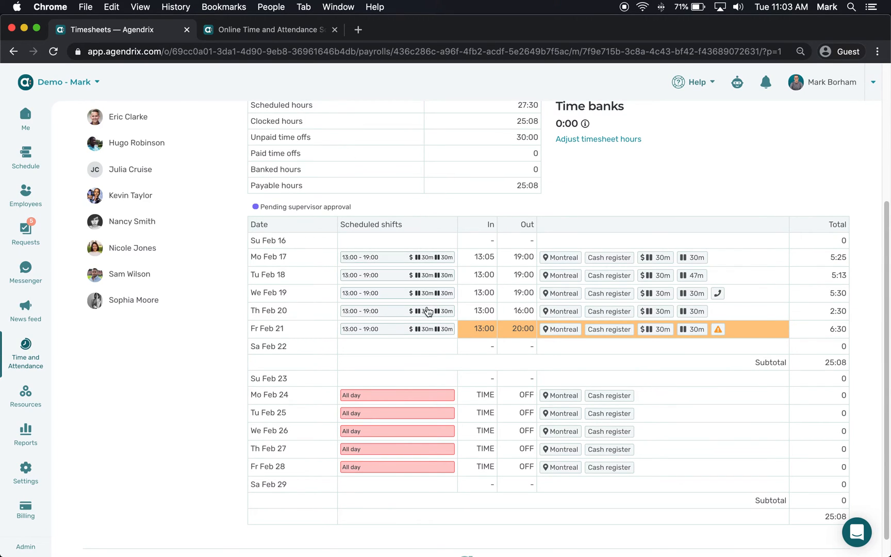
- Open the February 21 time entry, read the employee's justification, and apply the suggested 19:00 end time
left_click(464, 336)
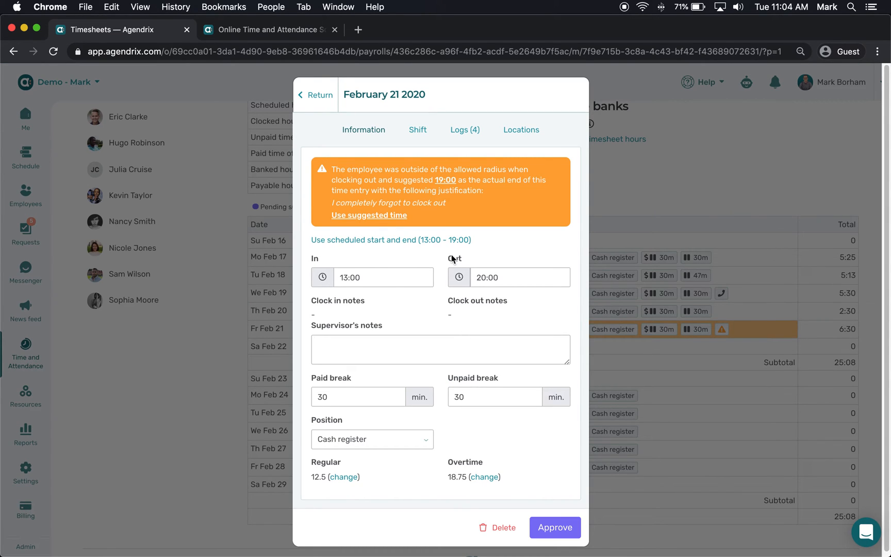
left_click_drag(409, 181, 460, 181)
left_click_drag(332, 203, 454, 209)
left_click(454, 209)
left_click(385, 216)
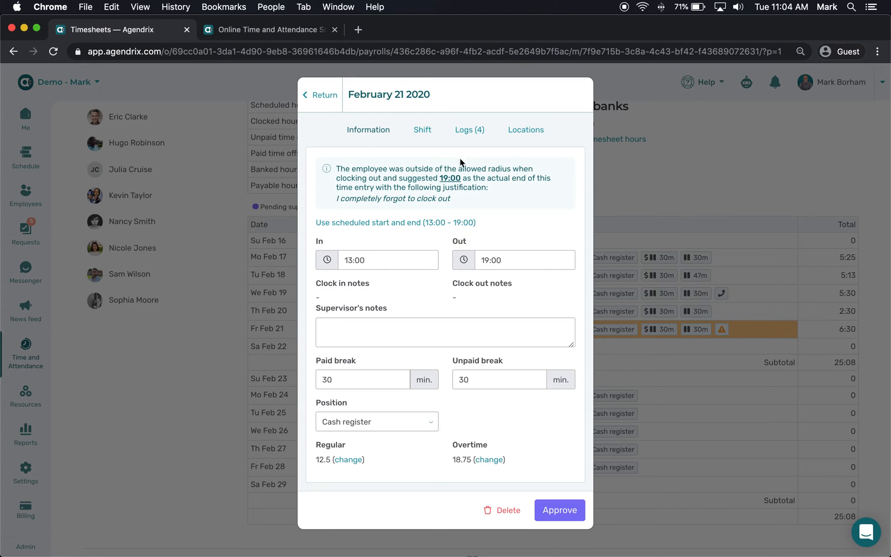
- Check the clock-in and clock-out locations of the February 21 time entry and approve the entry
left_click(518, 132)
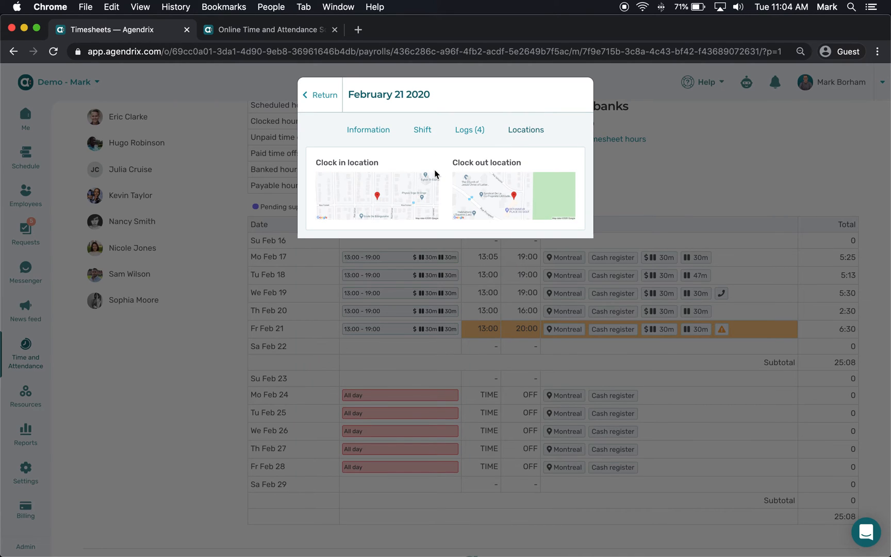
mouse_move(472, 195)
left_click(369, 127)
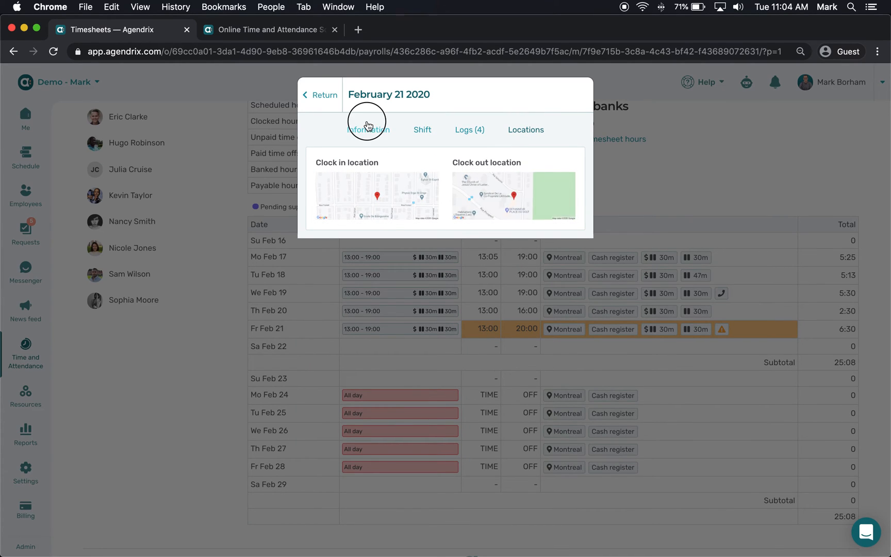
left_click(570, 510)
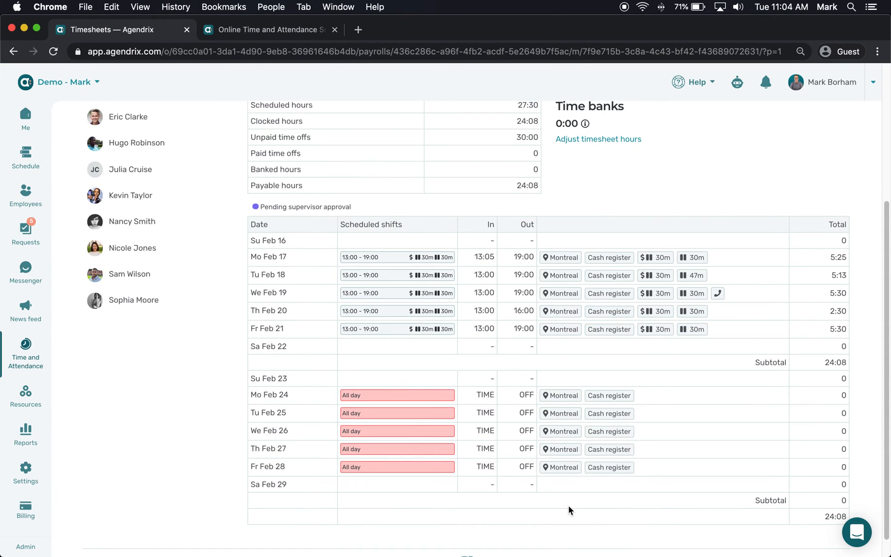
- View the supervisor's notes section of the timesheet and return to the pay period summary
scroll(569, 505, "up", 5)
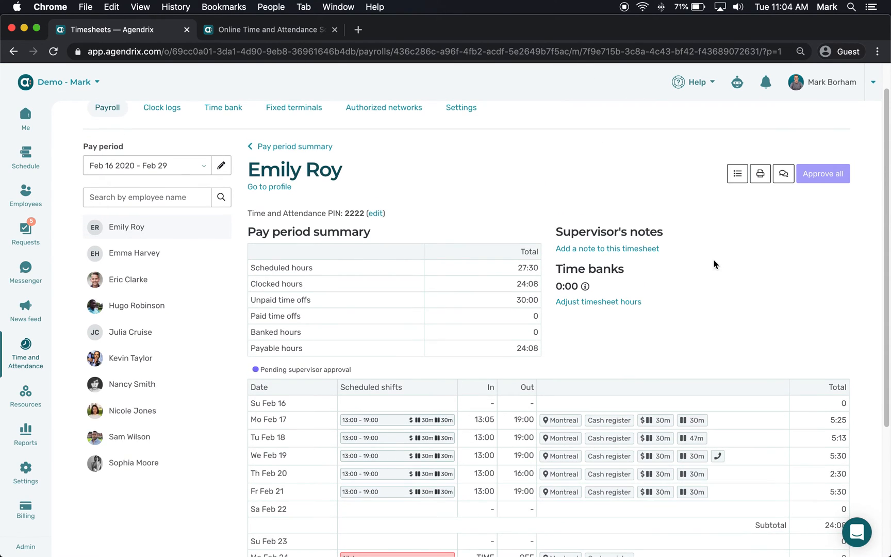
double_click(591, 231)
left_click_drag(590, 230, 633, 230)
left_click(639, 229)
left_click(314, 149)
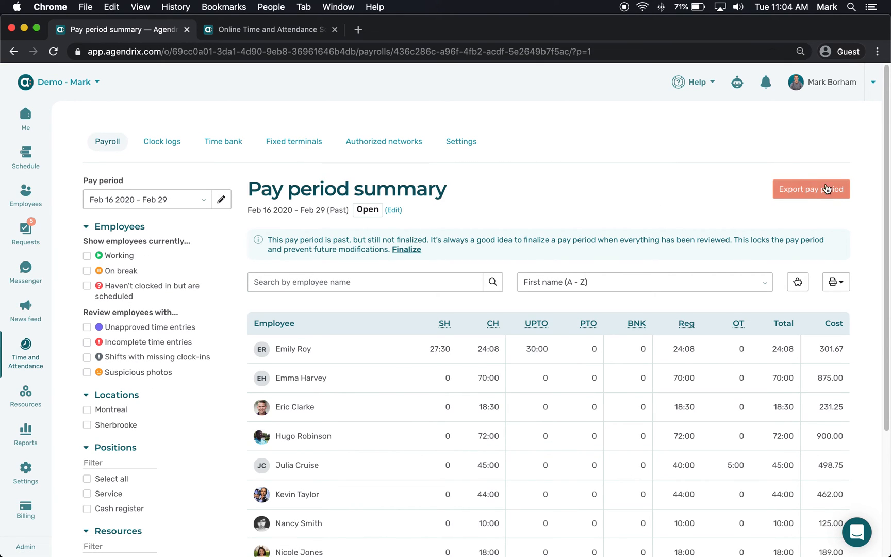
- Export the pay period as a Summary for all locations and open the downloaded spreadsheet in Excel
left_click(813, 199)
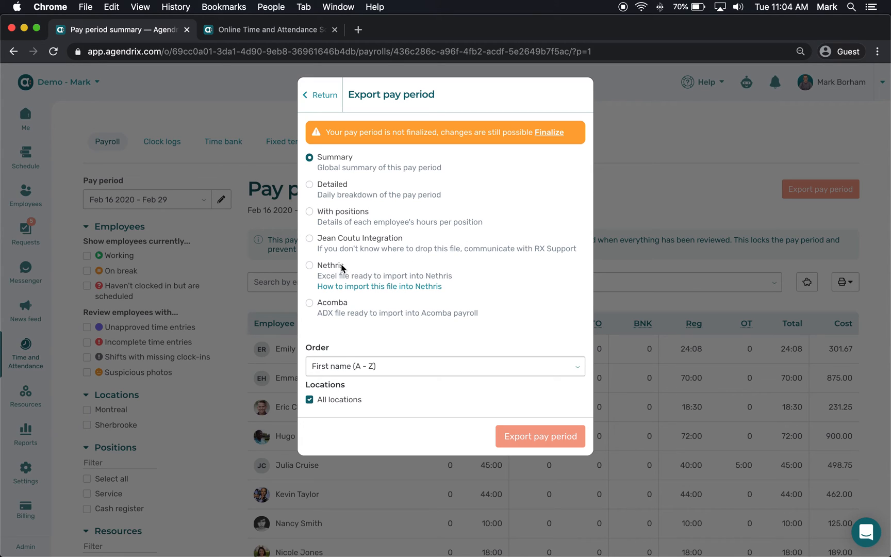
left_click(341, 308)
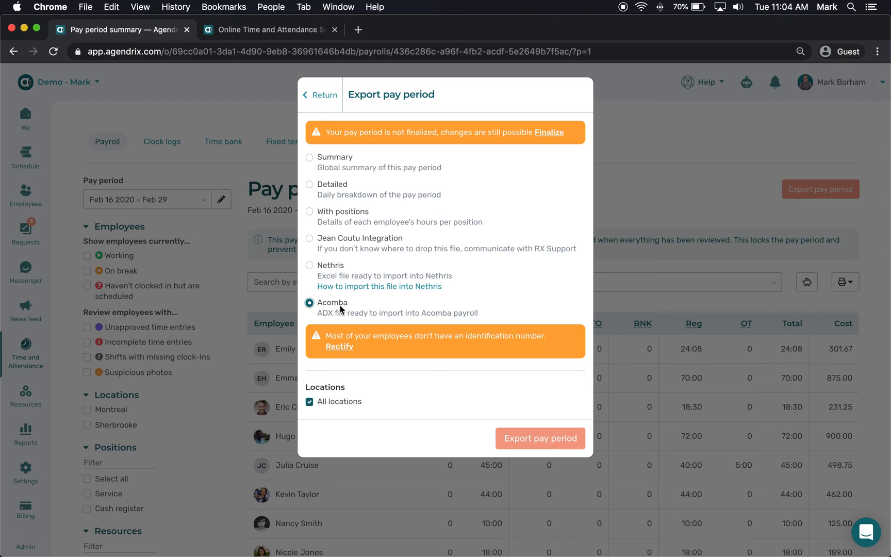
left_click(335, 157)
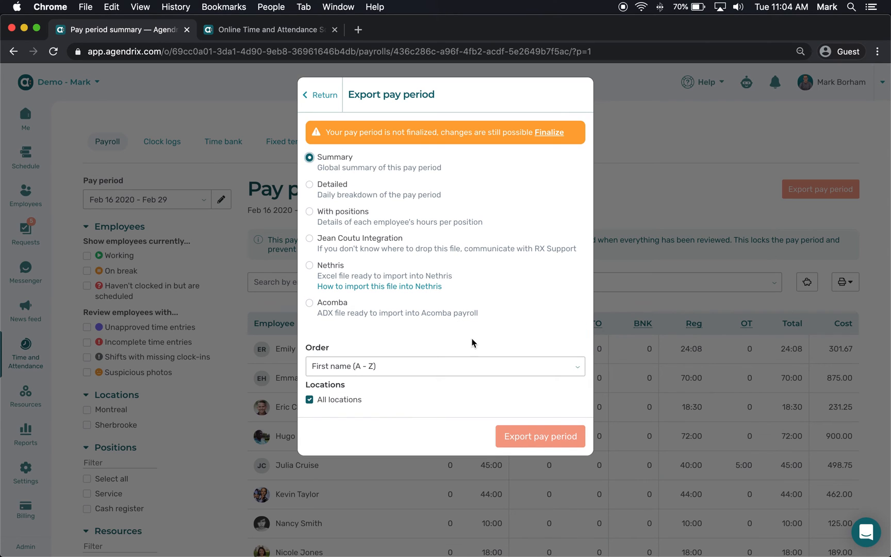
left_click(528, 432)
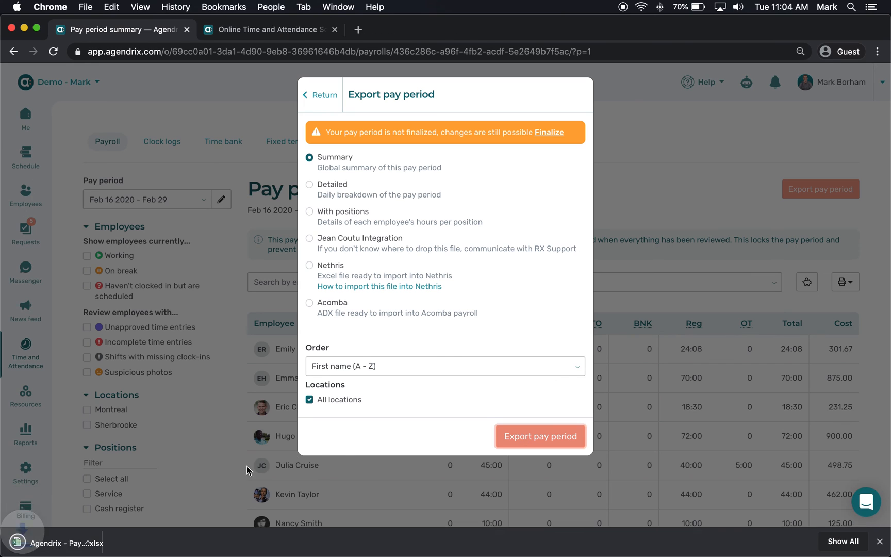
left_click(92, 541)
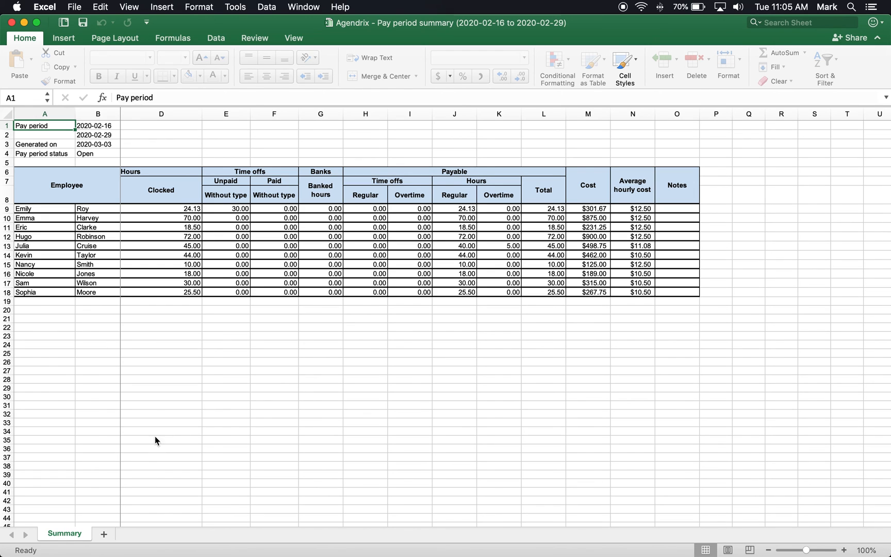
- Look over the column headers of the exported summary spreadsheet, and close both the workbook and the export dialog
left_click(149, 378)
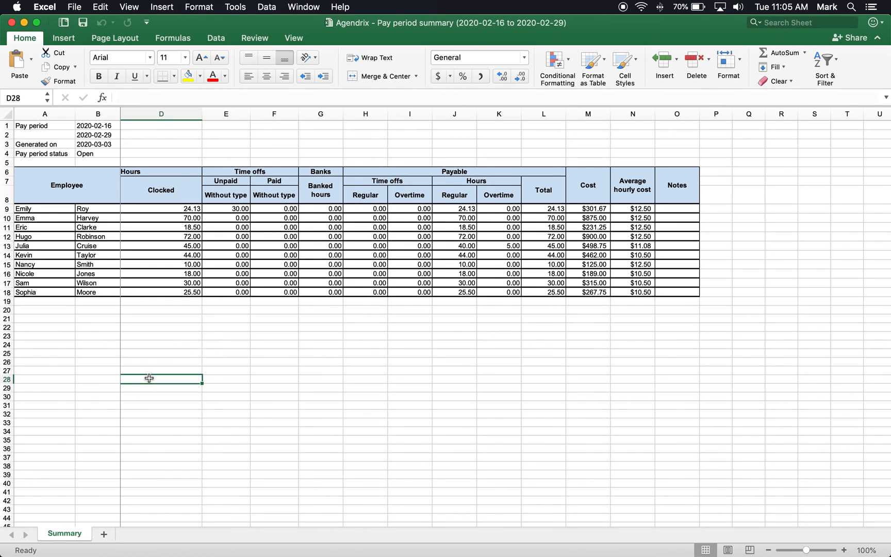
left_click_drag(72, 191, 436, 198)
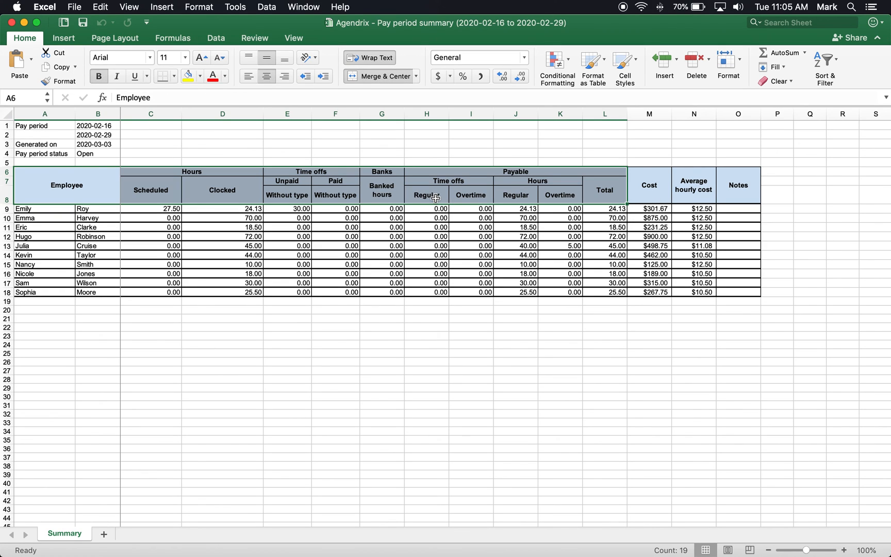
left_click(424, 161)
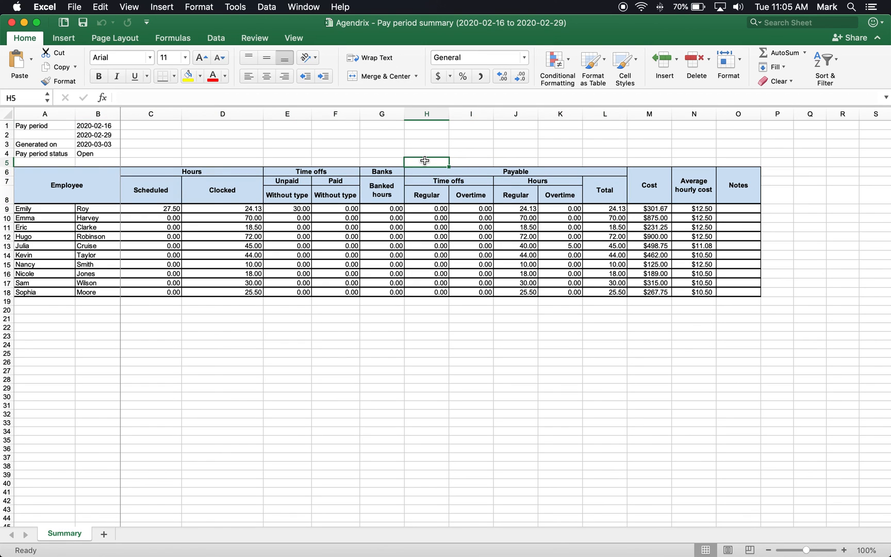
left_click(12, 23)
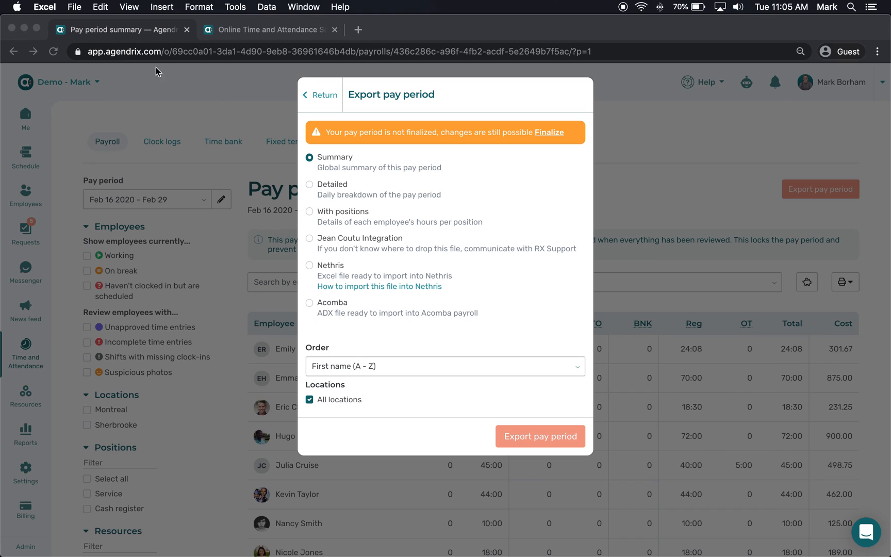
left_click(321, 99)
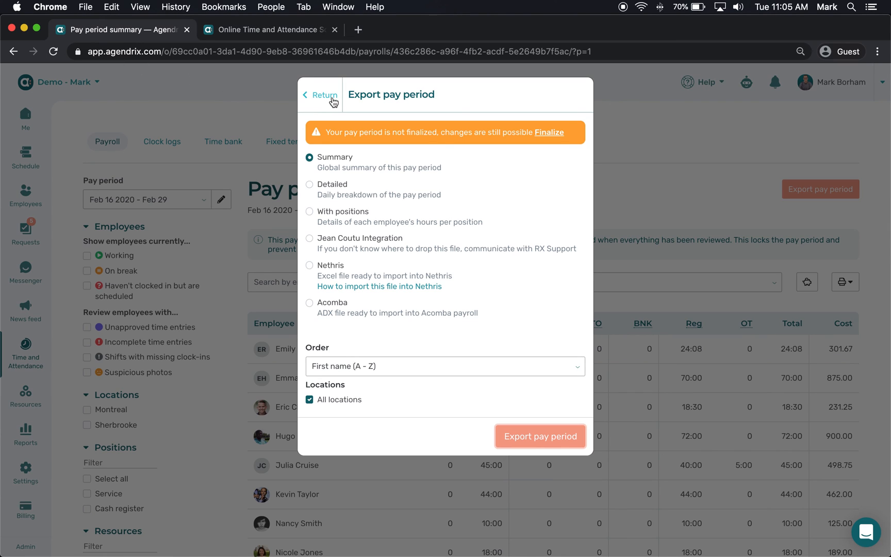
left_click(332, 101)
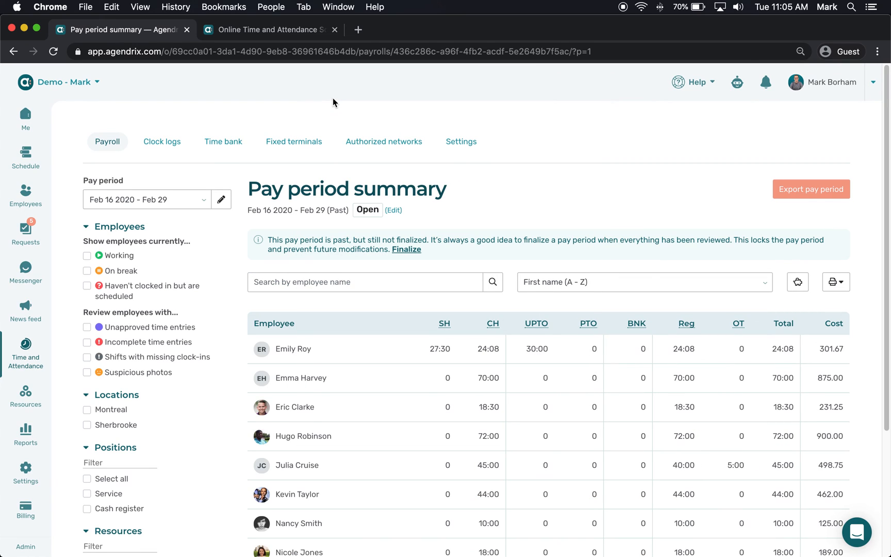